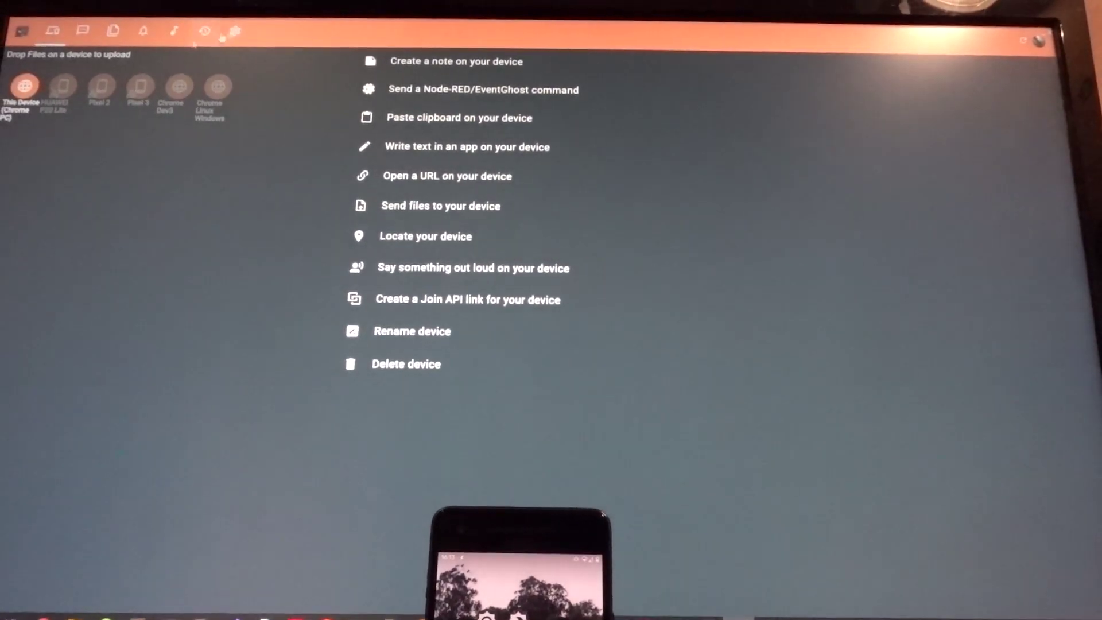
# - Open Join's Settings on the Actions page to add a new custom action
pyautogui.click(250, 33)
# - Name the new action Horn and copy the air-horn SVG code from materialdesignicons.com
pyautogui.click(345, 151)
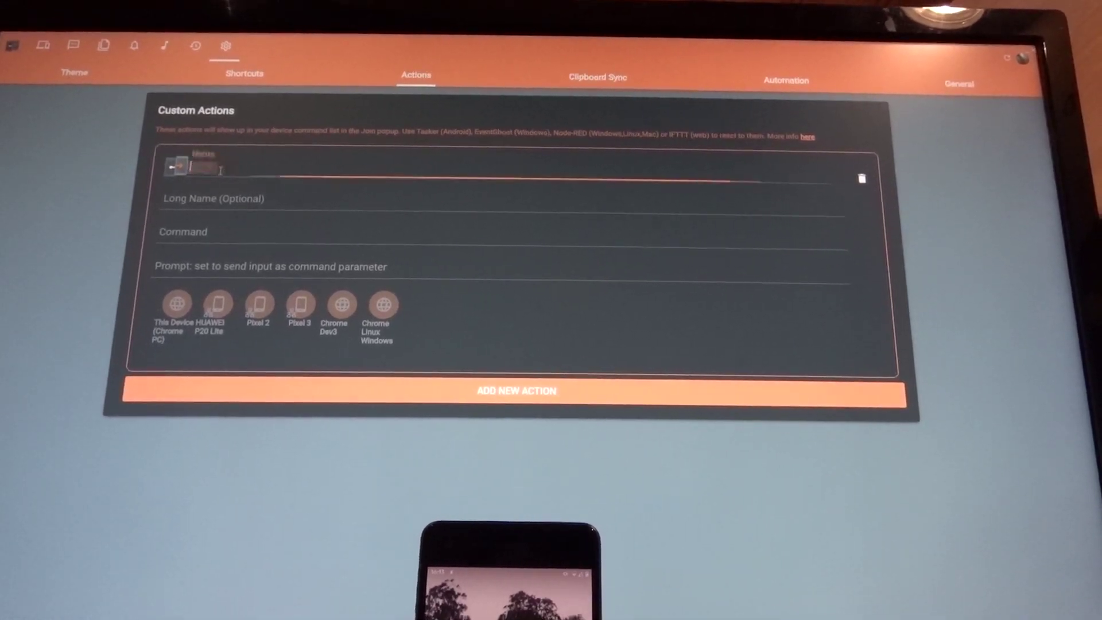
pyautogui.write('Hon')
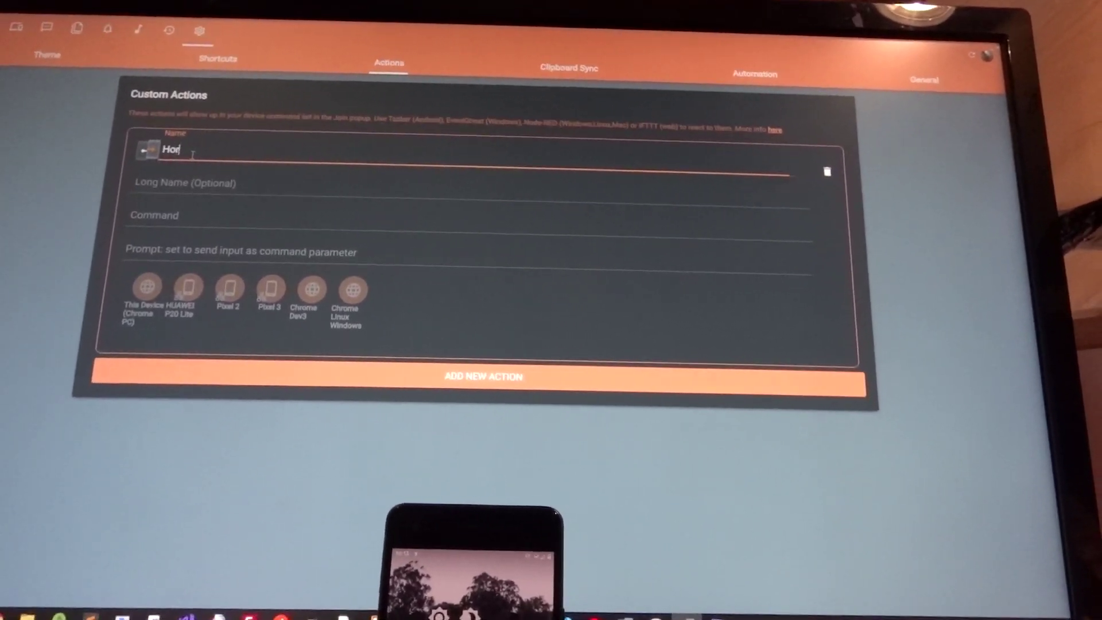
pyautogui.write('m')
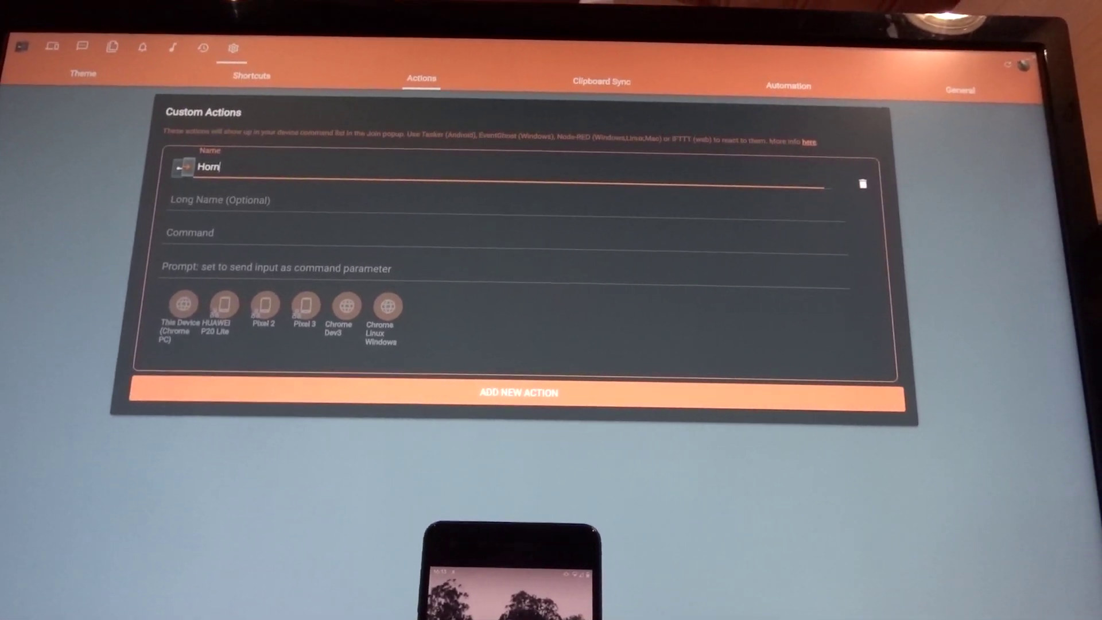
pyautogui.hotkey('alt', 'Tab')
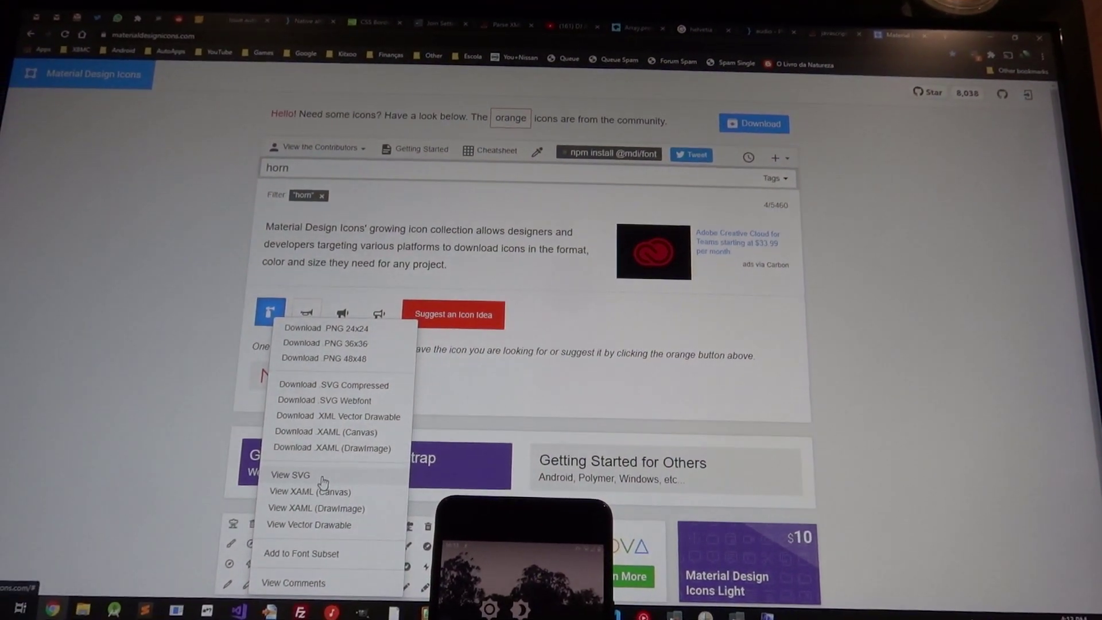
pyautogui.click(288, 478)
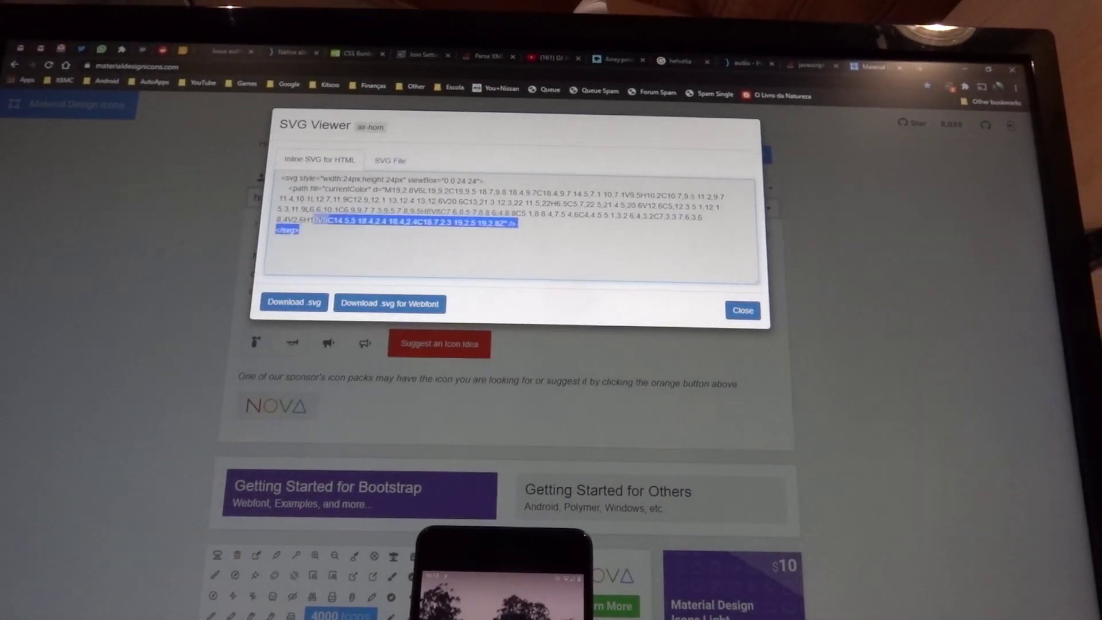
pyautogui.rightClick(319, 184)
pyautogui.click(345, 206)
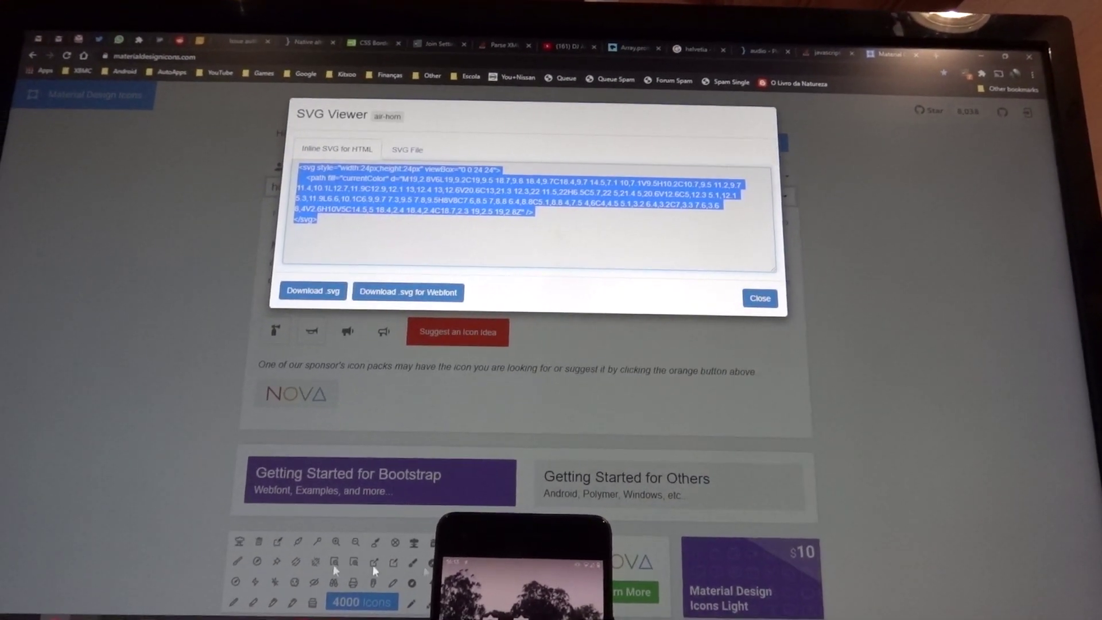
pyautogui.hotkey('alt', 'Tab')
# - Paste the copied air-horn SVG in as the Horn action's icon and confirm it
pyautogui.click(198, 171)
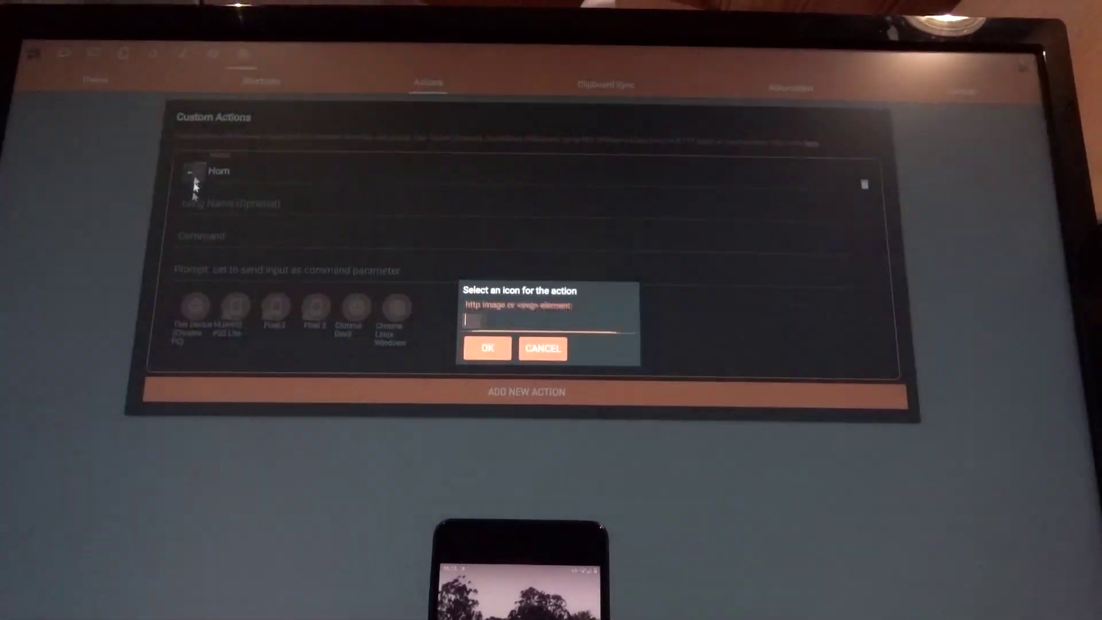
pyautogui.hotkey('ctrl', 'v')
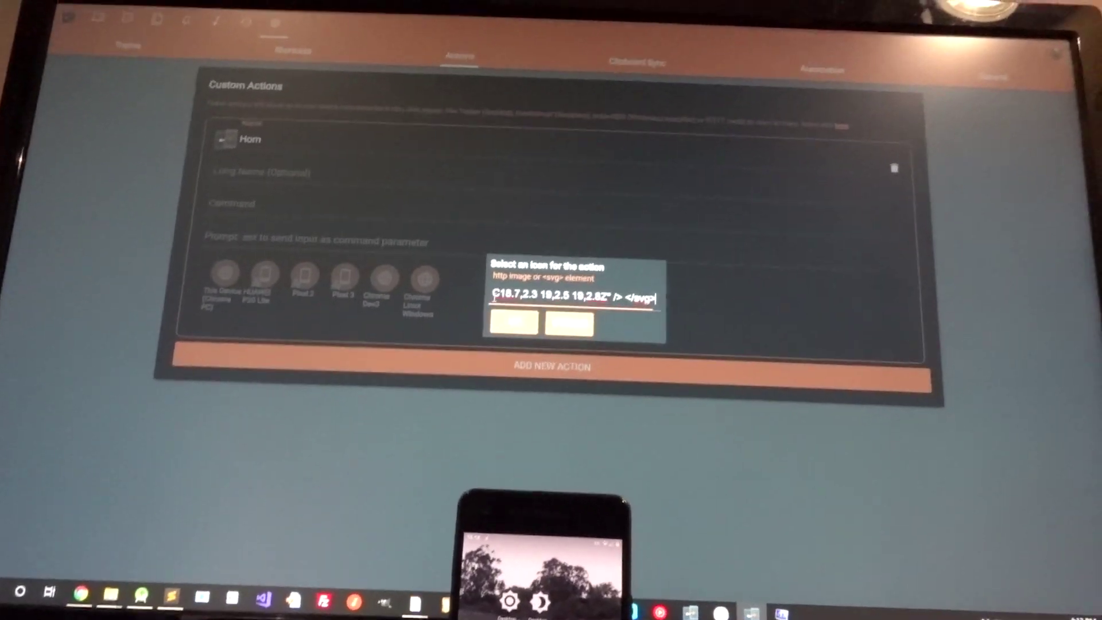
pyautogui.click(528, 322)
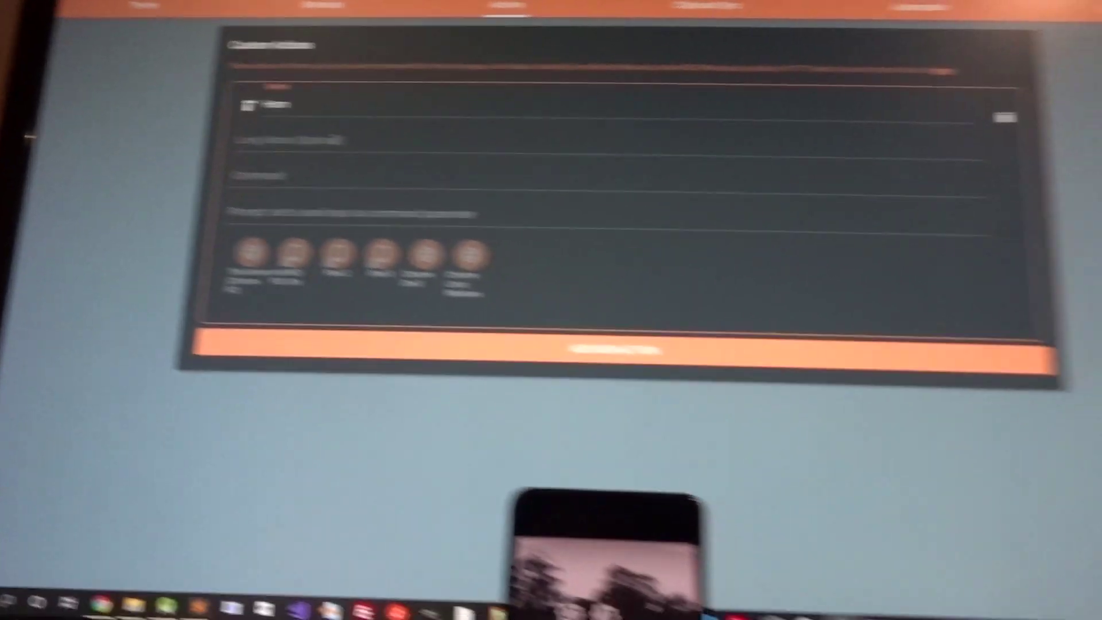
pyautogui.click(259, 176)
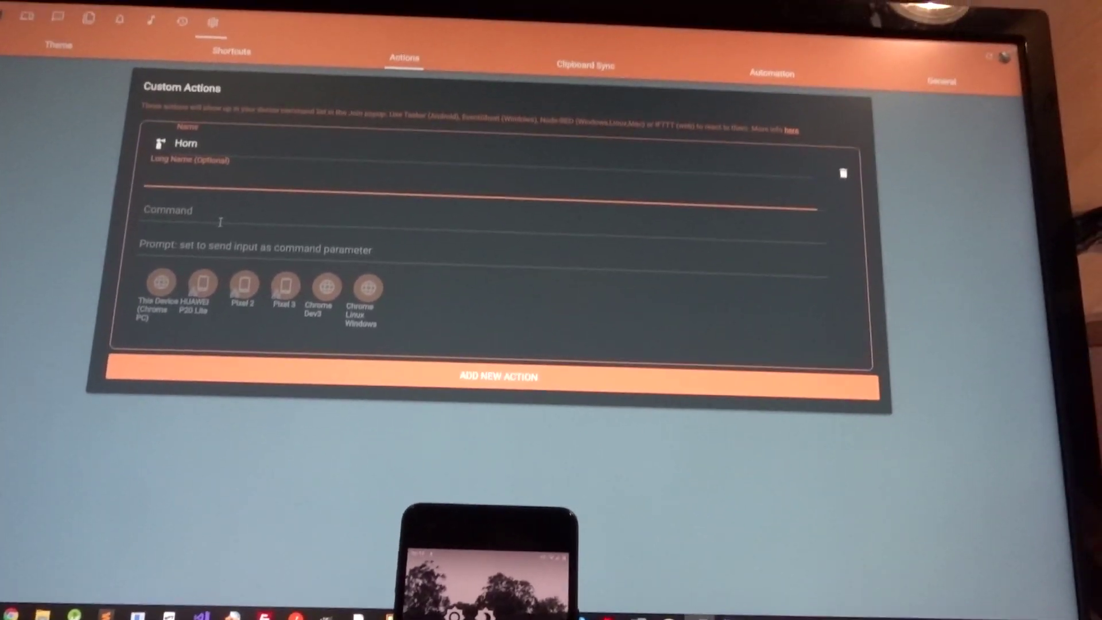
pyautogui.write('h')
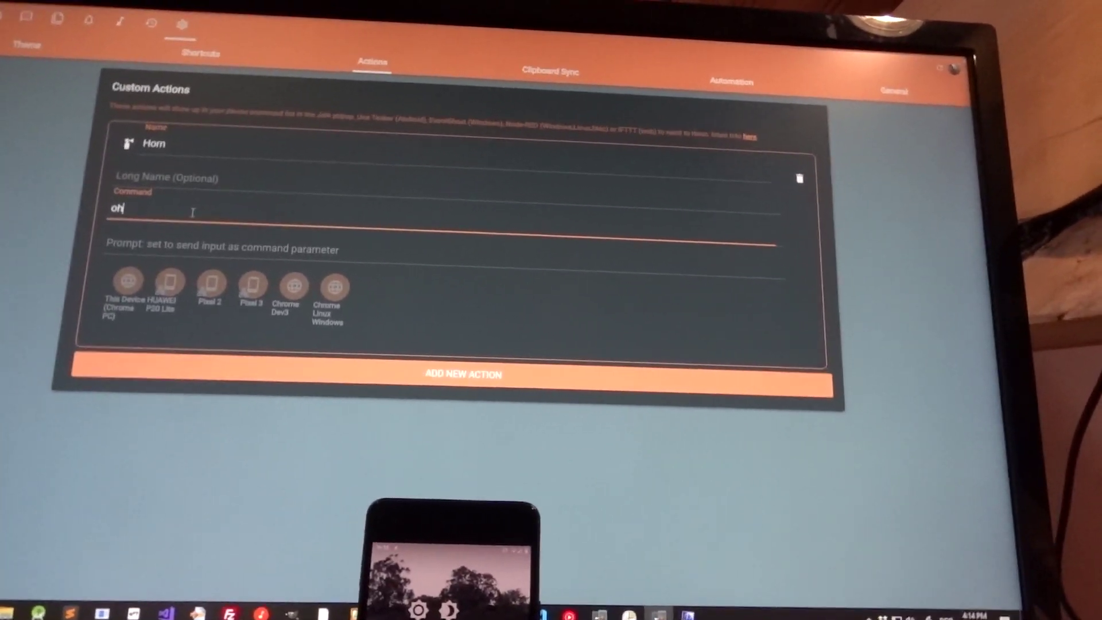
pyautogui.write('om')
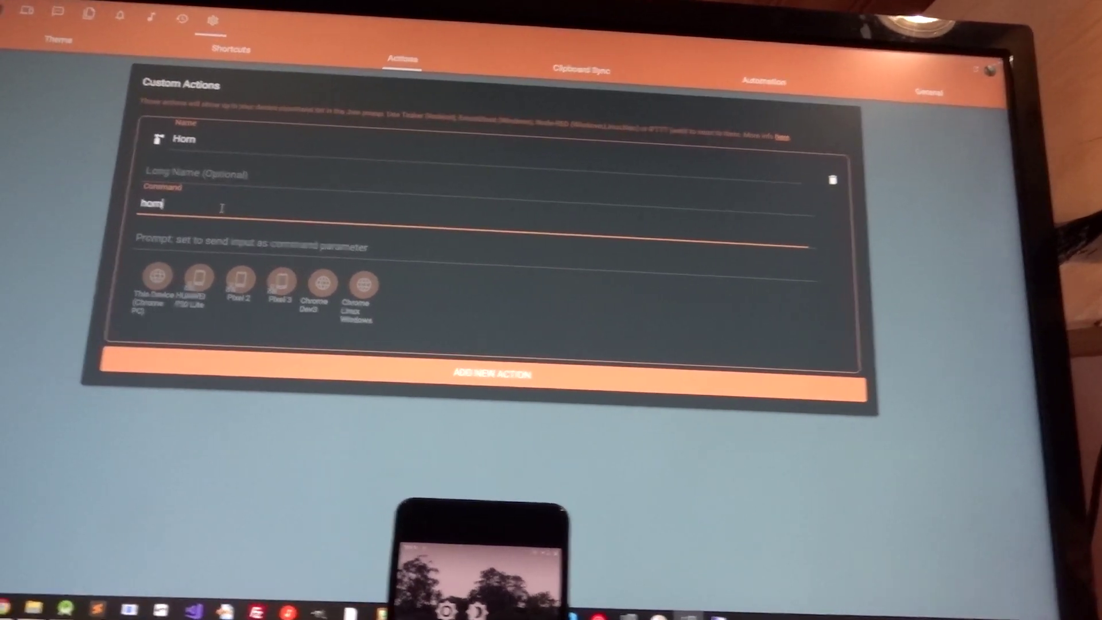
pyautogui.write('e')
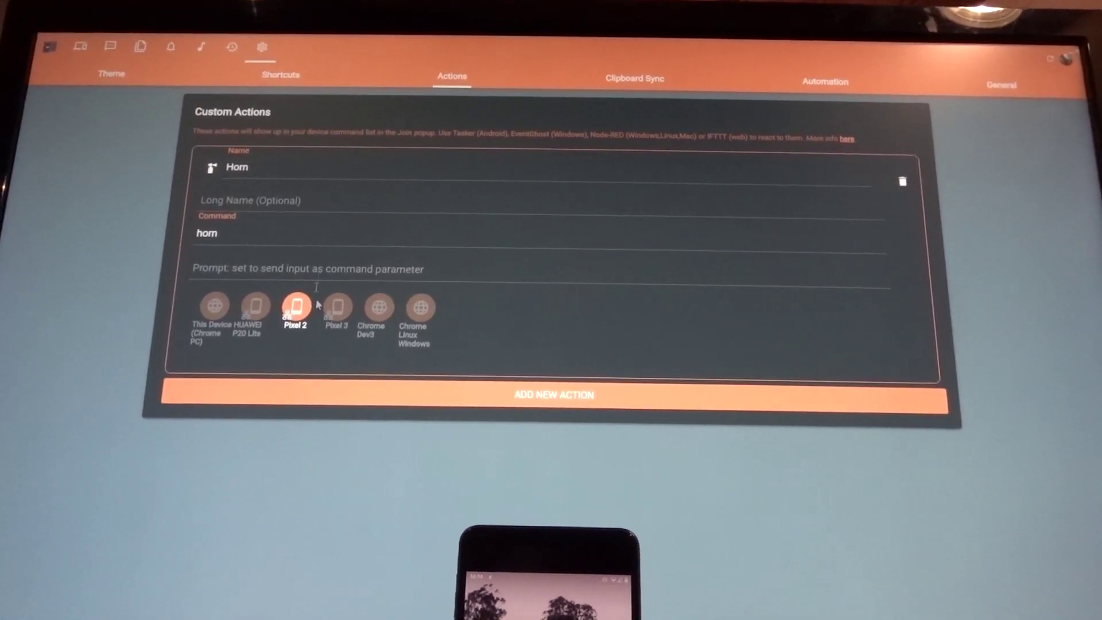
# - Enable the Horn action for Pixel 2 and select its horn command text
pyautogui.click(81, 45)
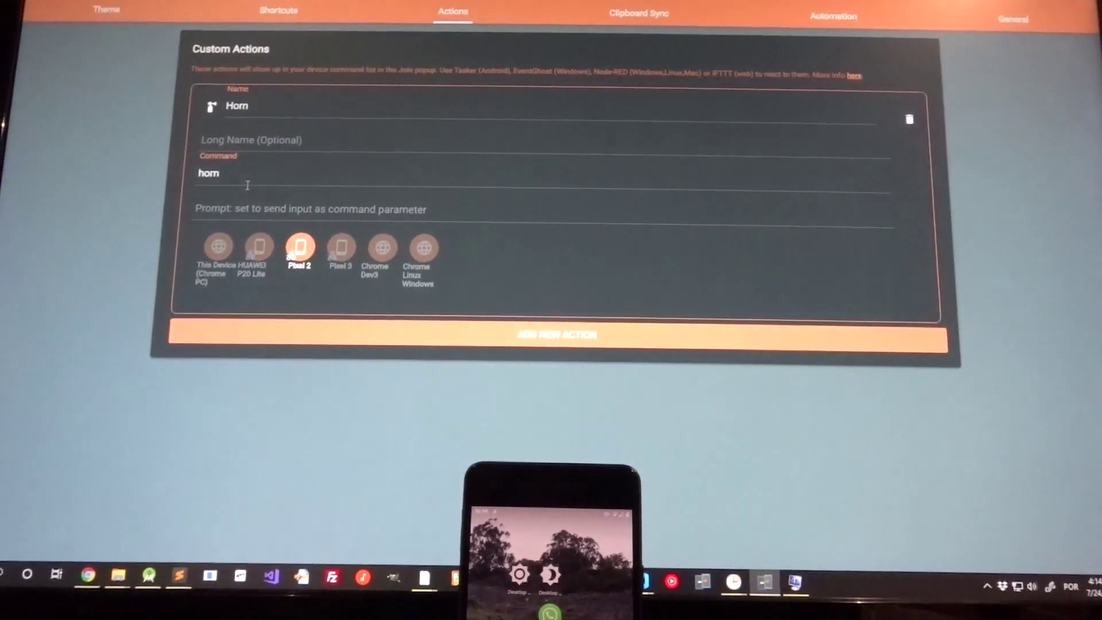
pyautogui.doubleClick(200, 177)
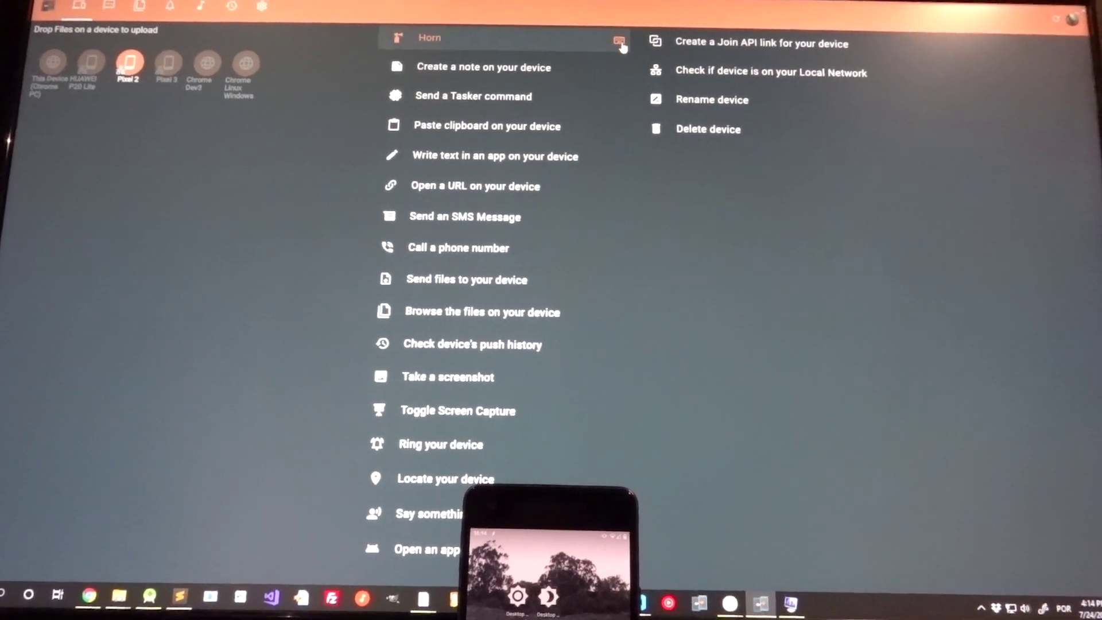
# - Assign Ctrl+Shift+H to the Horn action, then review the air-horn SVG in Chrome
pyautogui.click(617, 43)
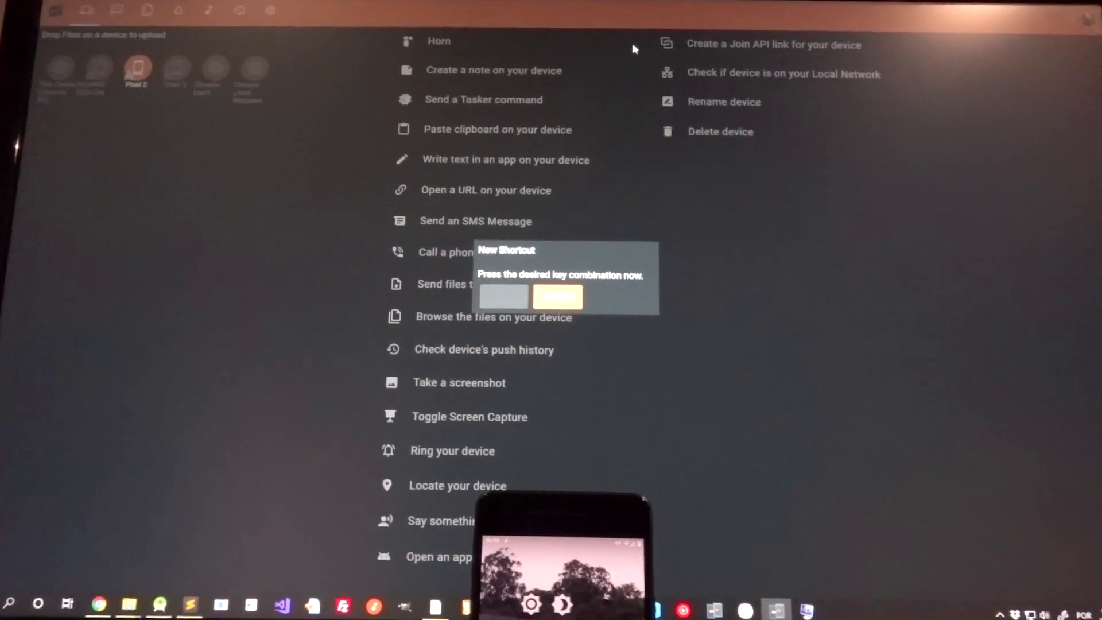
pyautogui.hotkey('ctrl', 'shift', 'h')
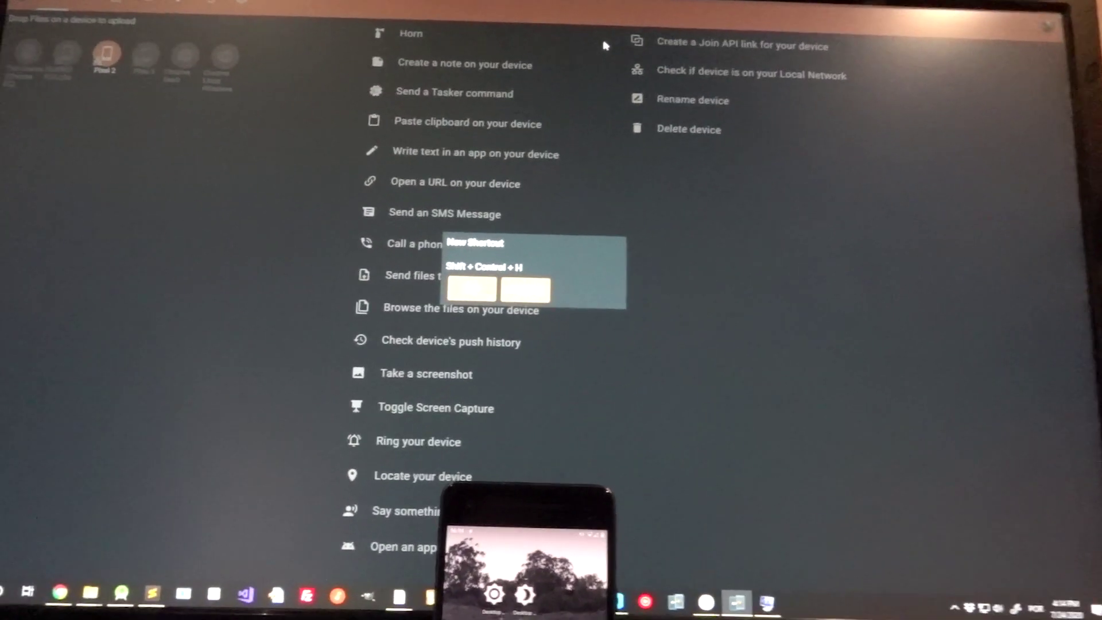
pyautogui.click(499, 293)
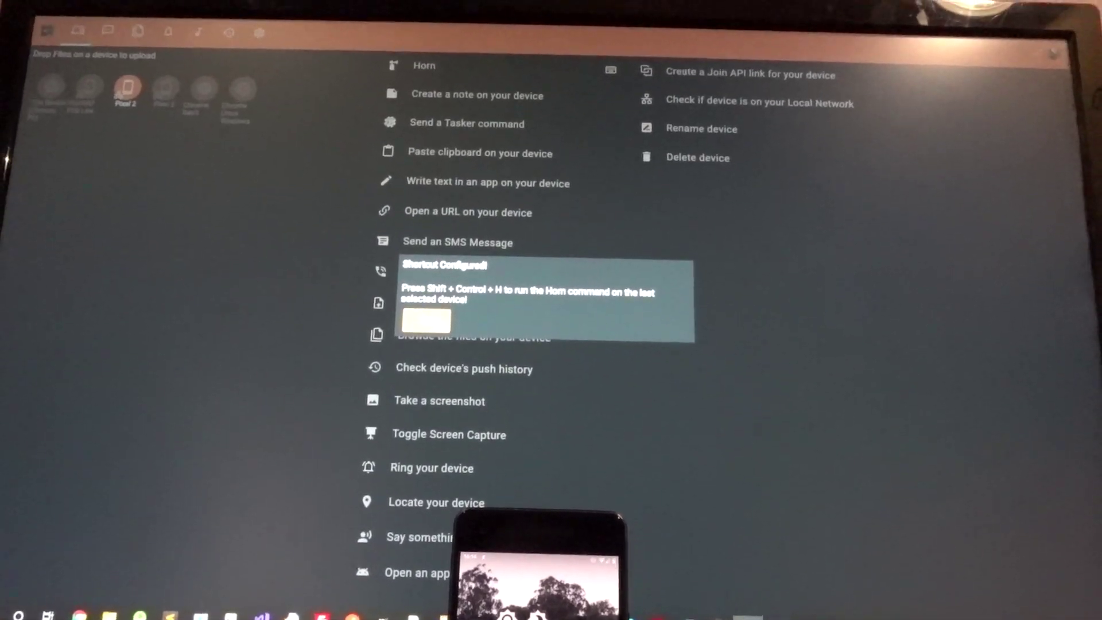
pyautogui.click(426, 310)
pyautogui.click(101, 613)
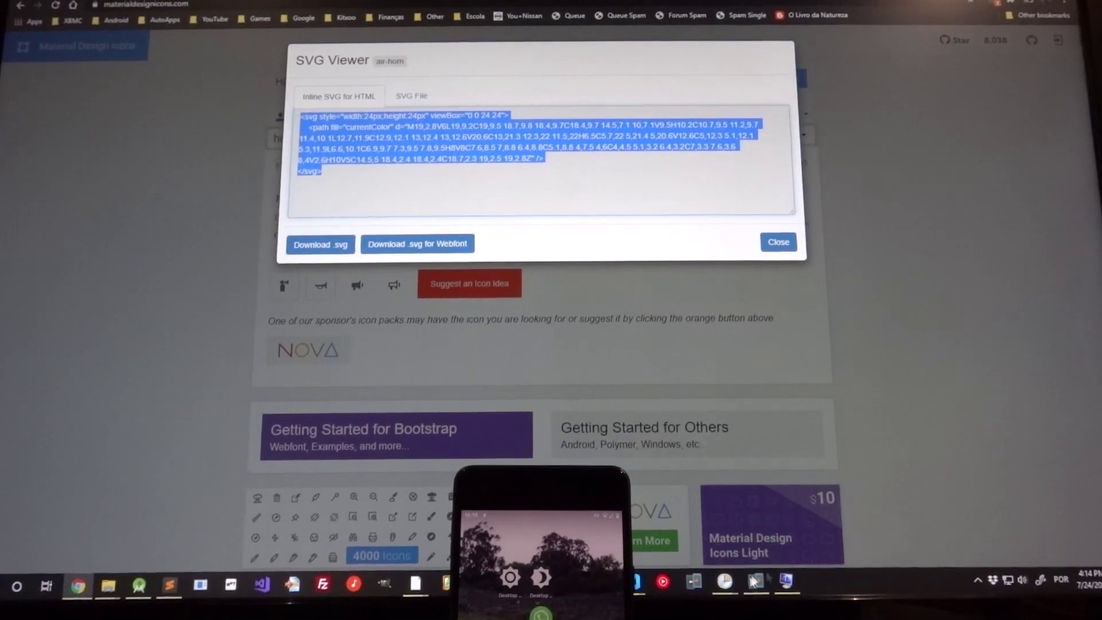
pyautogui.hotkey('alt', 'Tab')
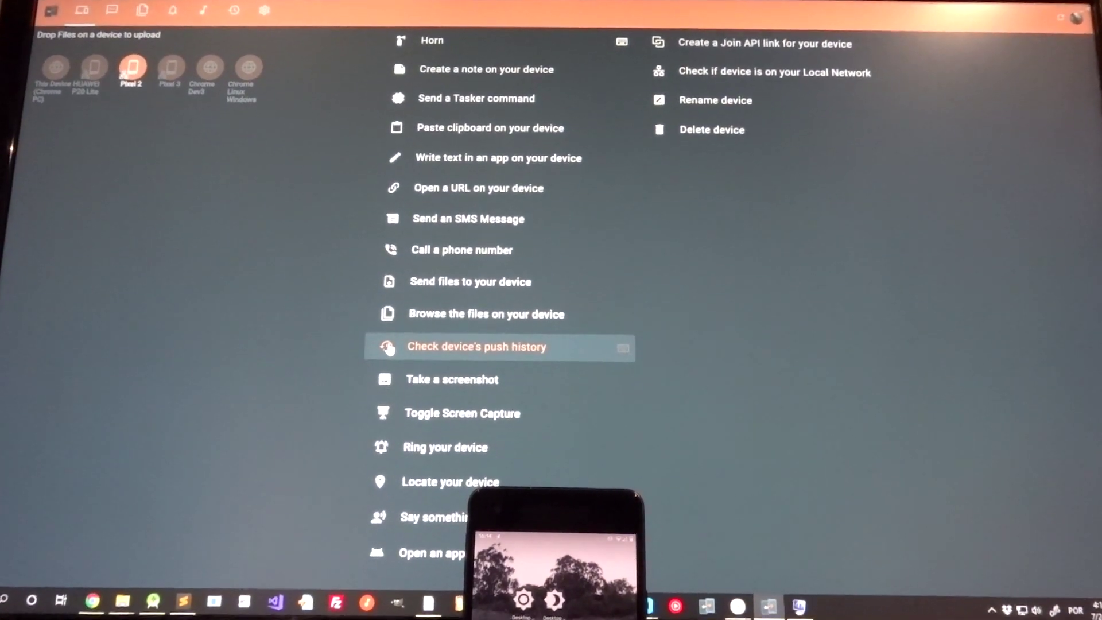
# - Reopen the Actions settings showing the Horn action with command horn and Pixel 2
pyautogui.click(269, 19)
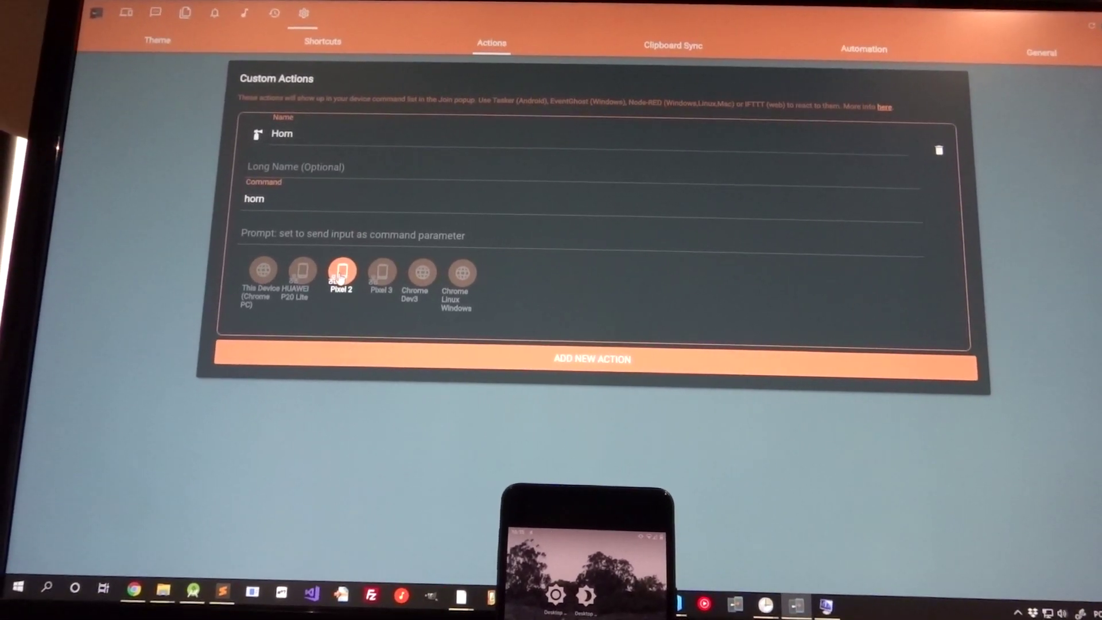
# - Set the Horn action's target to This Device (Chrome PC)
pyautogui.click(263, 274)
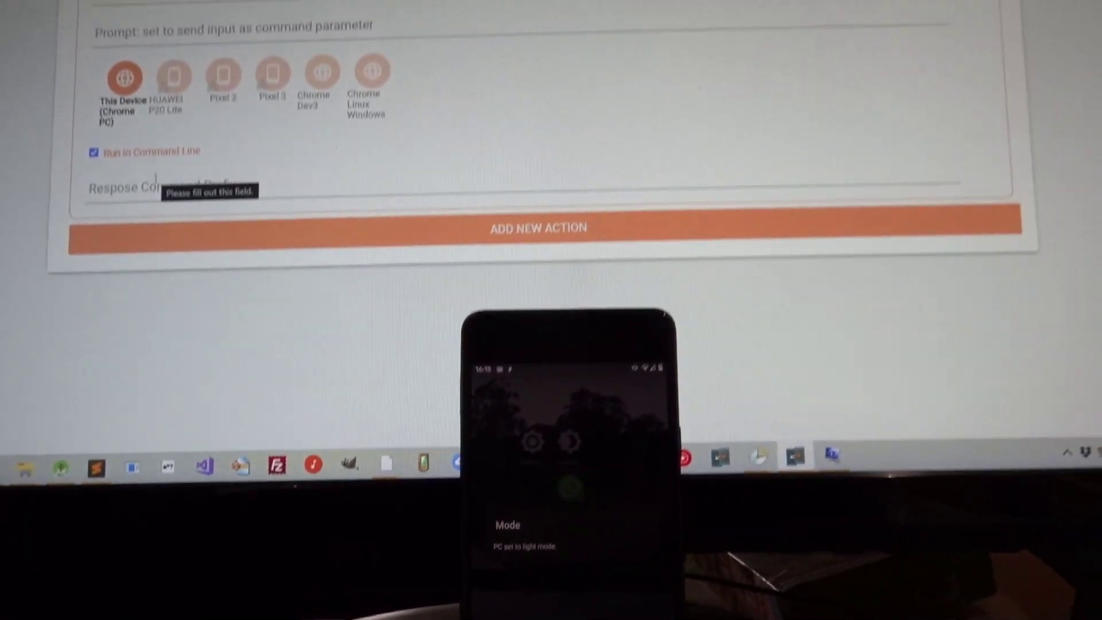
pyautogui.click(160, 129)
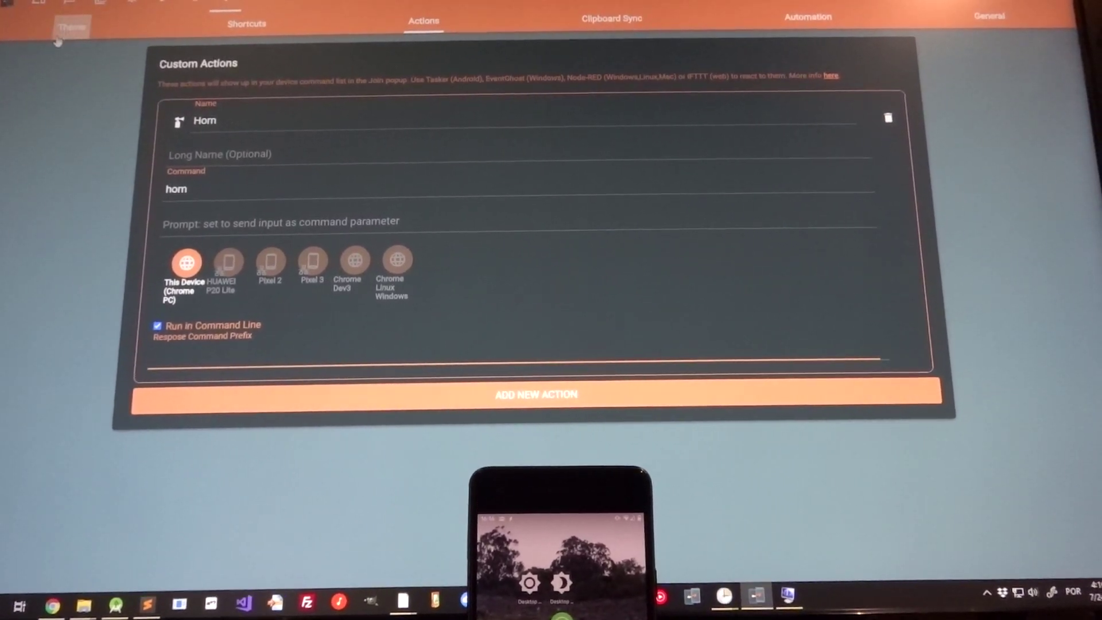
# - Show the Theme settings, where Auto (Dark) is the selected theme
pyautogui.click(72, 28)
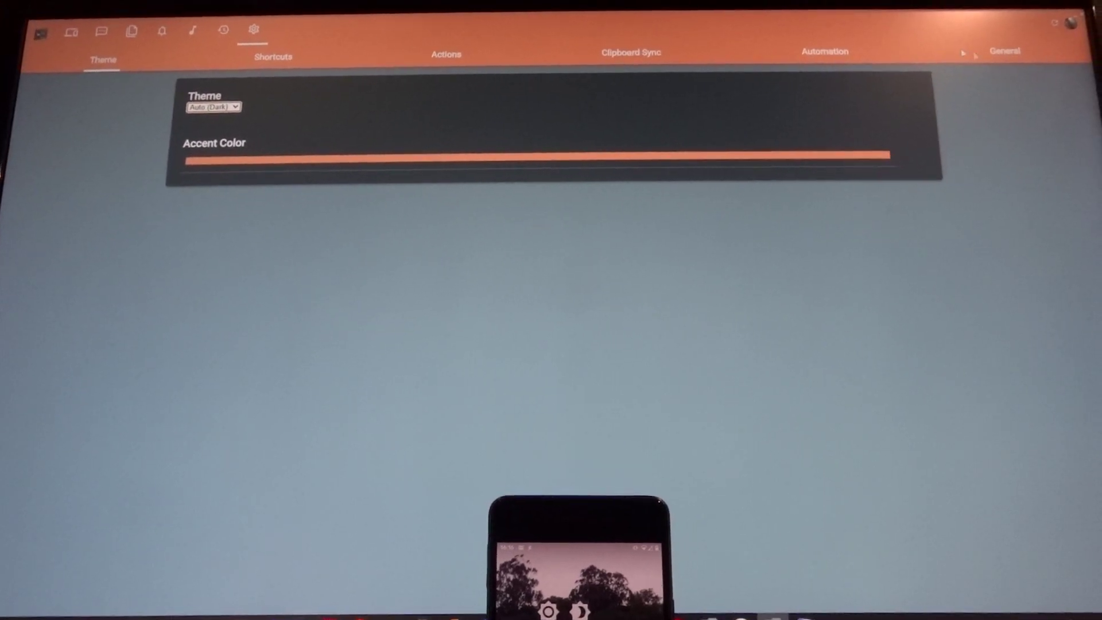
# - Show the General settings with companion port 9876 and the notification options
pyautogui.click(998, 54)
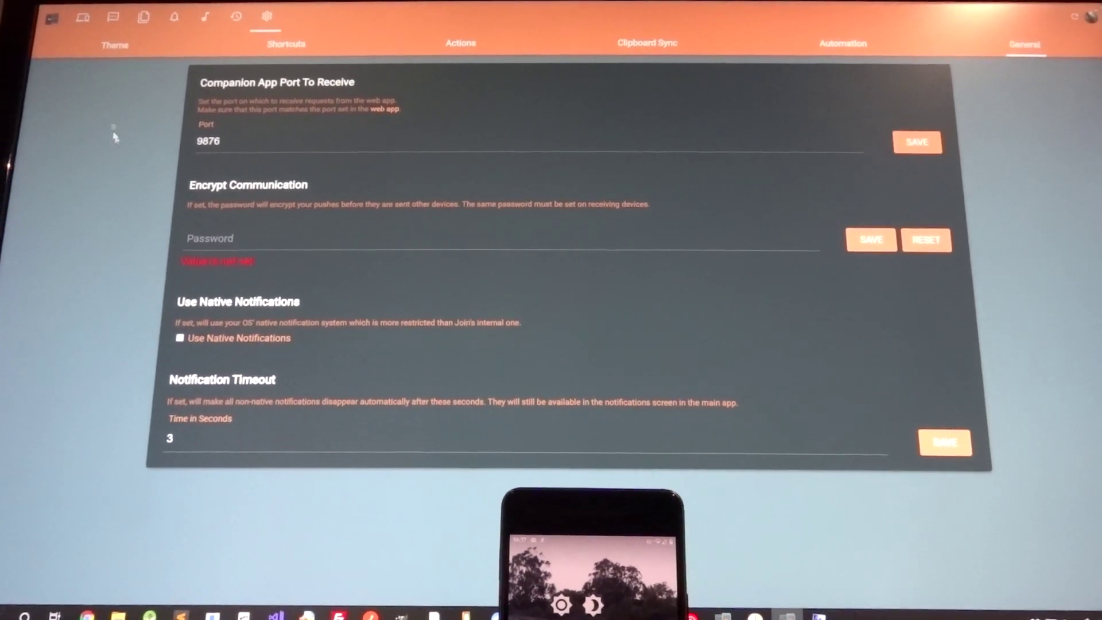
# - Send a test Note To Self to the PC and dismiss its notification
pyautogui.click(48, 20)
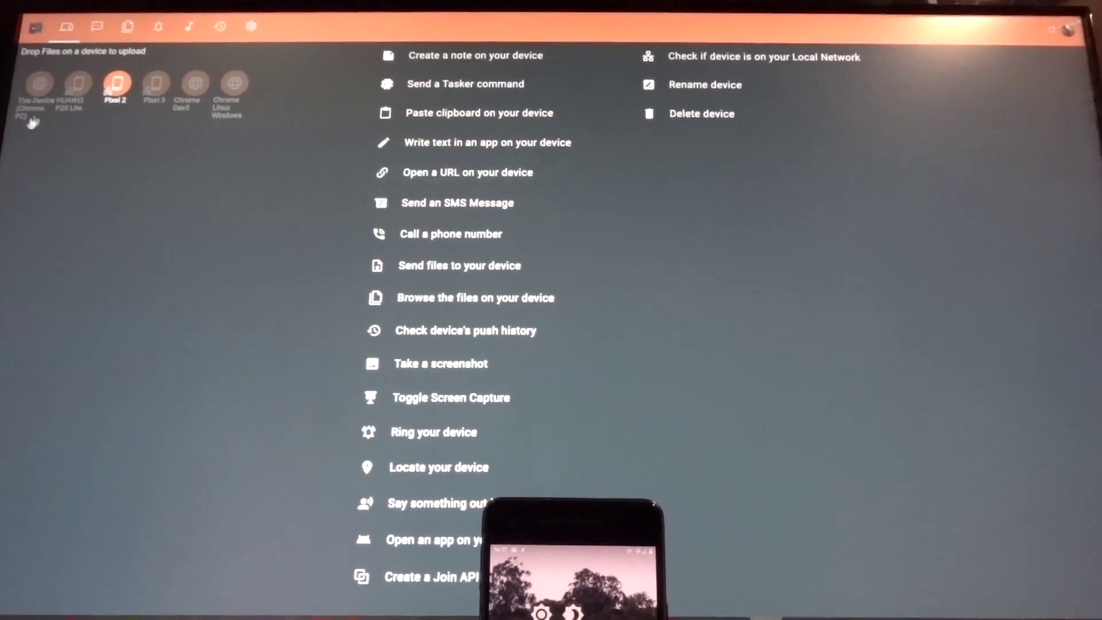
pyautogui.click(446, 87)
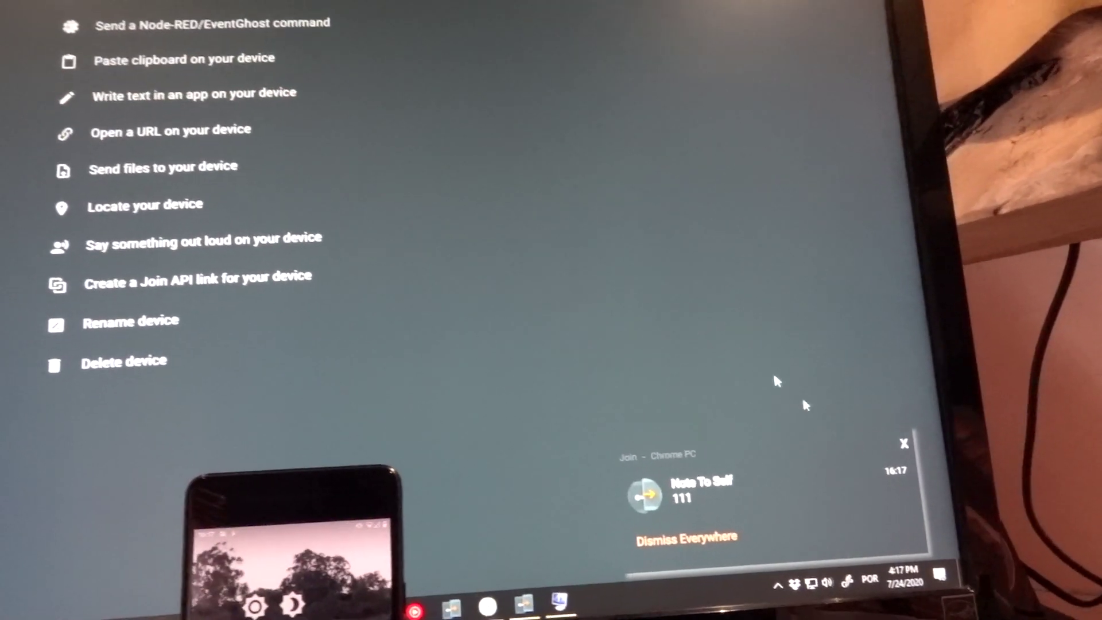
pyautogui.click(860, 431)
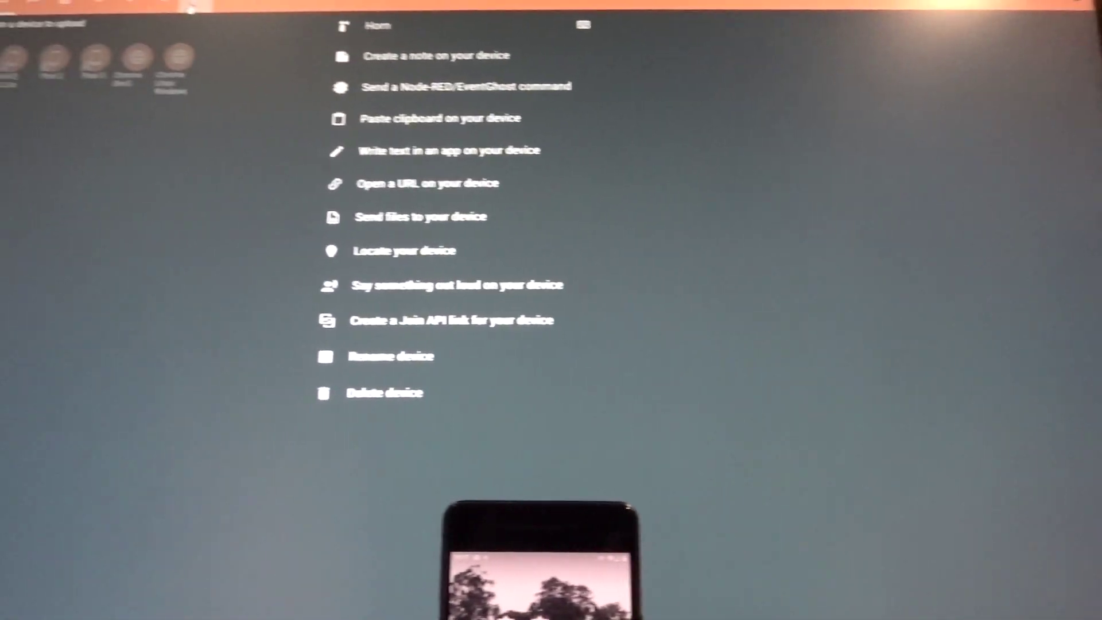
# - Turn on Use Native Notifications in General settings, then check the system notification area
pyautogui.click(52, 17)
pyautogui.click(143, 338)
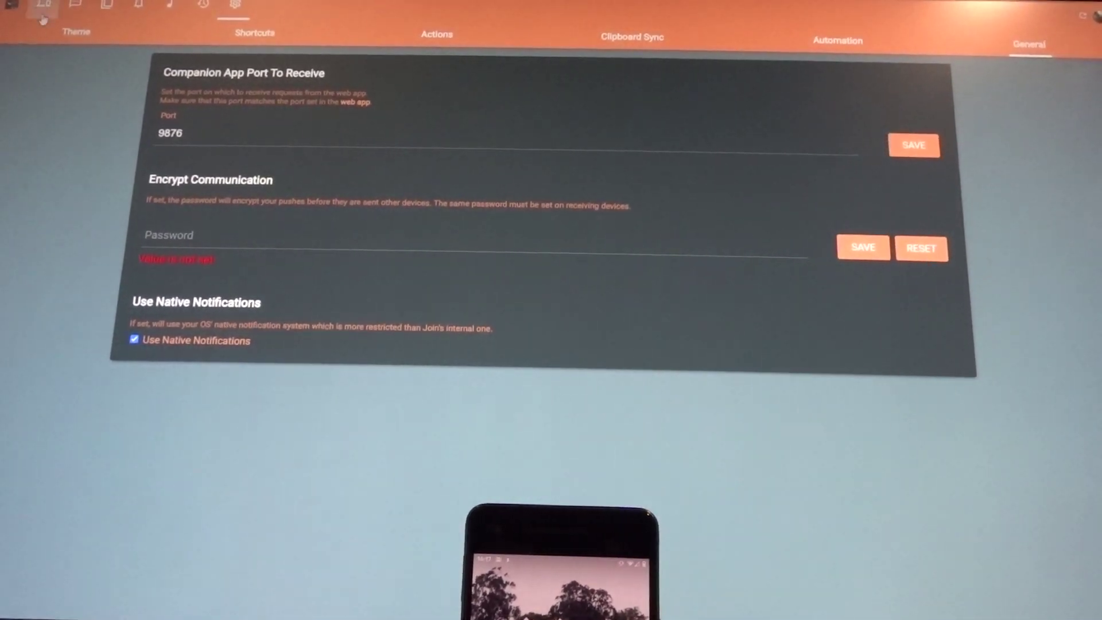
pyautogui.rightClick(1085, 613)
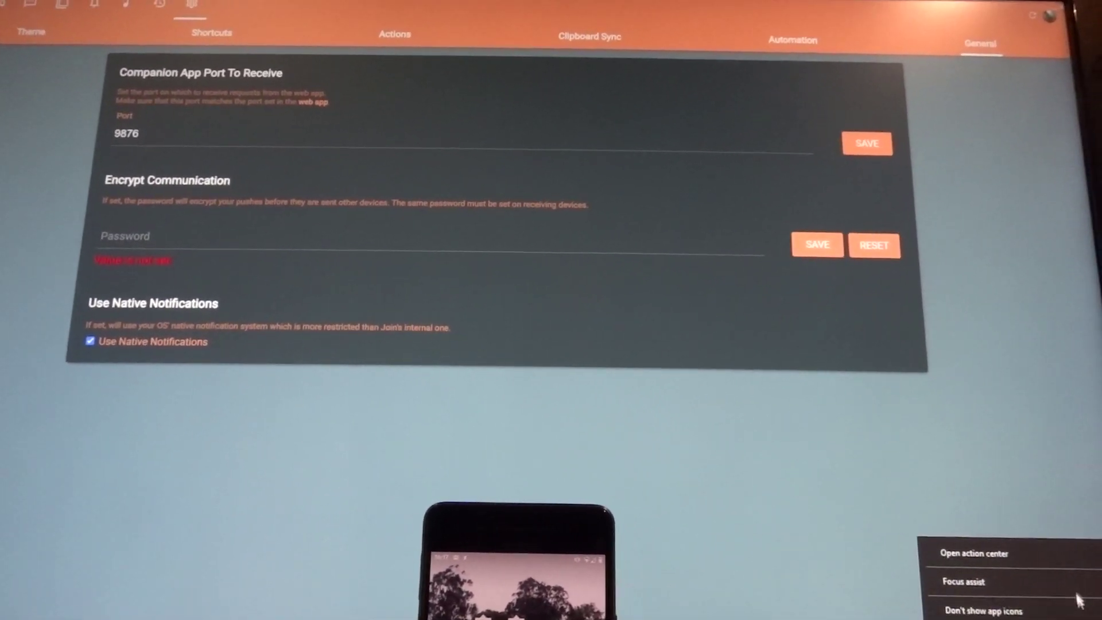
# - Send a 'test' Note To Self to this PC and look for it in the Windows Action Center
pyautogui.click(9, 6)
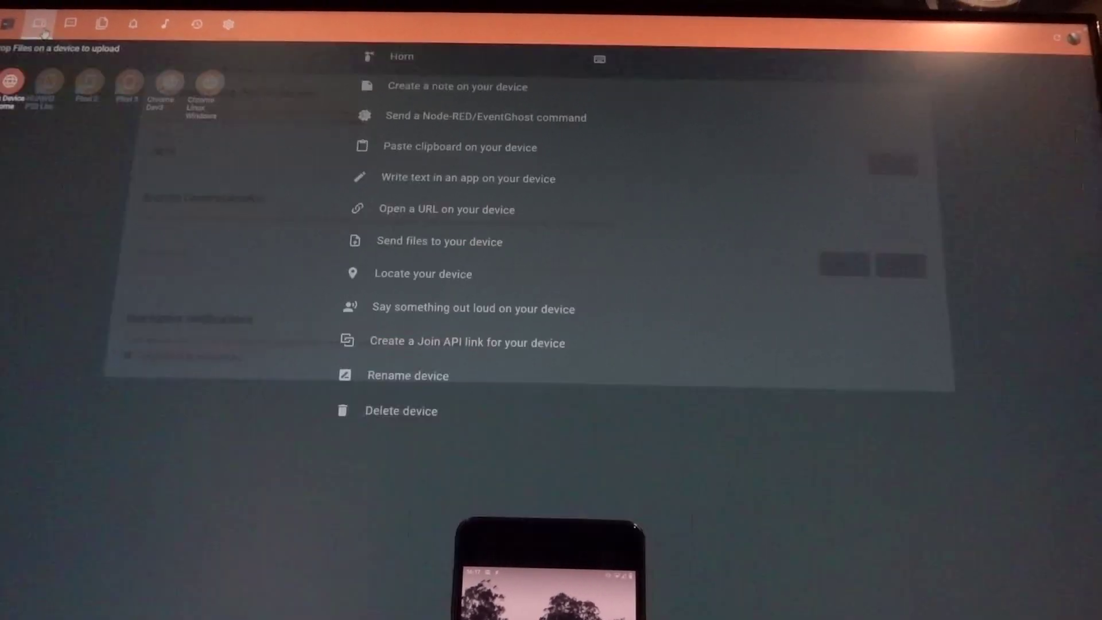
pyautogui.click(396, 83)
pyautogui.write('test')
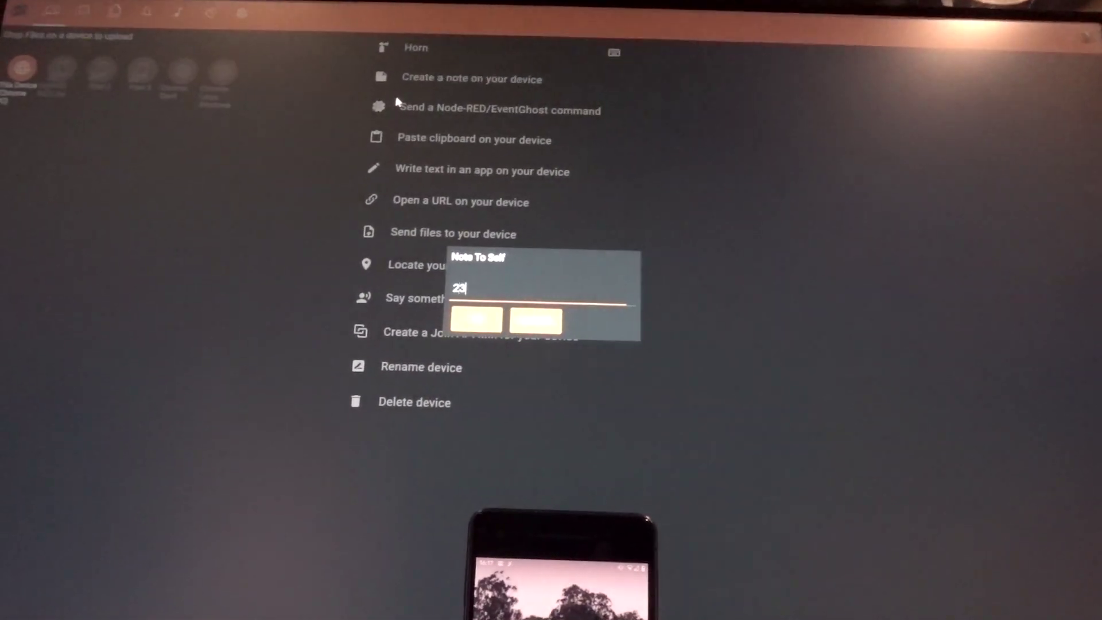
pyautogui.press('Return')
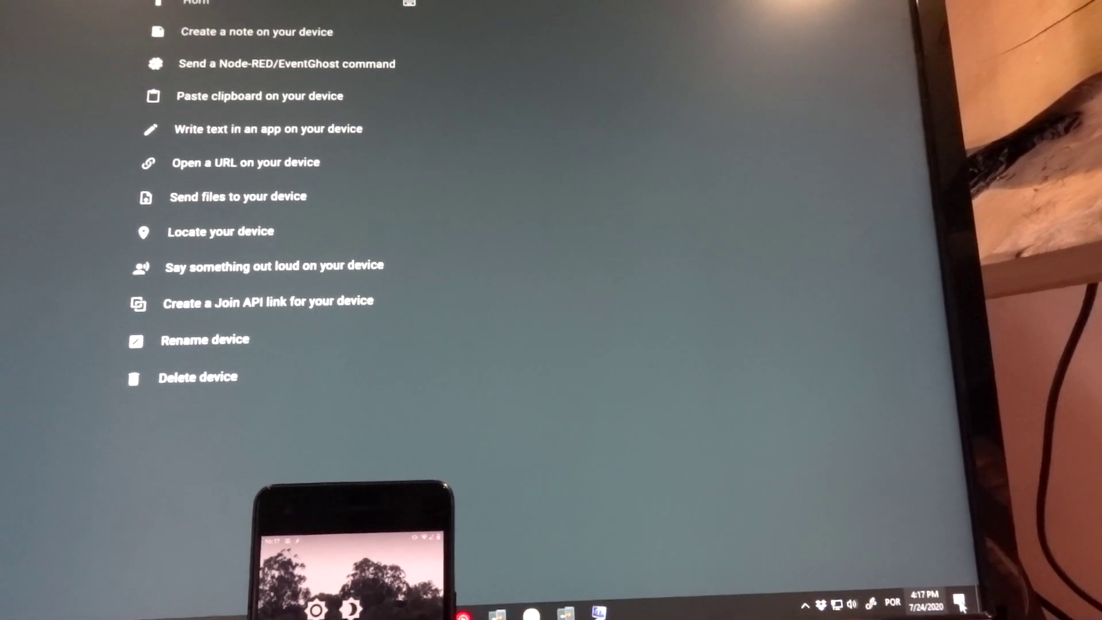
pyautogui.click(924, 600)
pyautogui.click(957, 599)
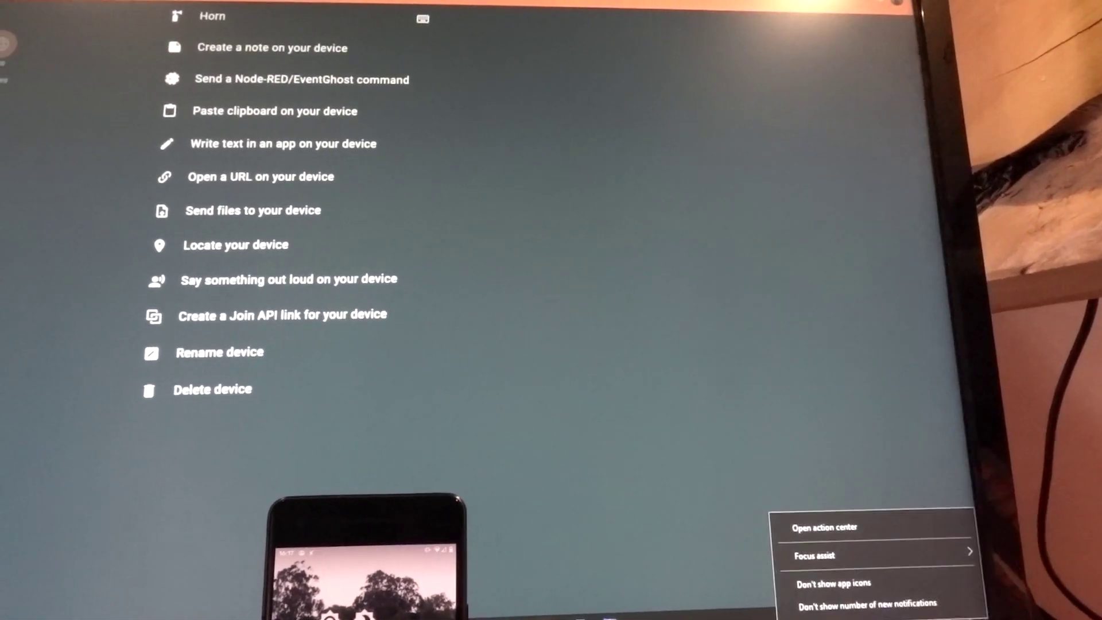